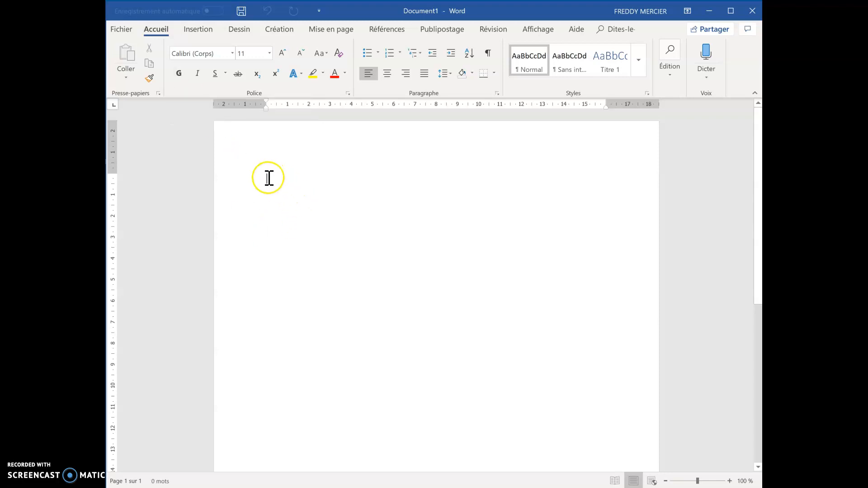
{"action": "left_click", "coordinate": [296, 180]}
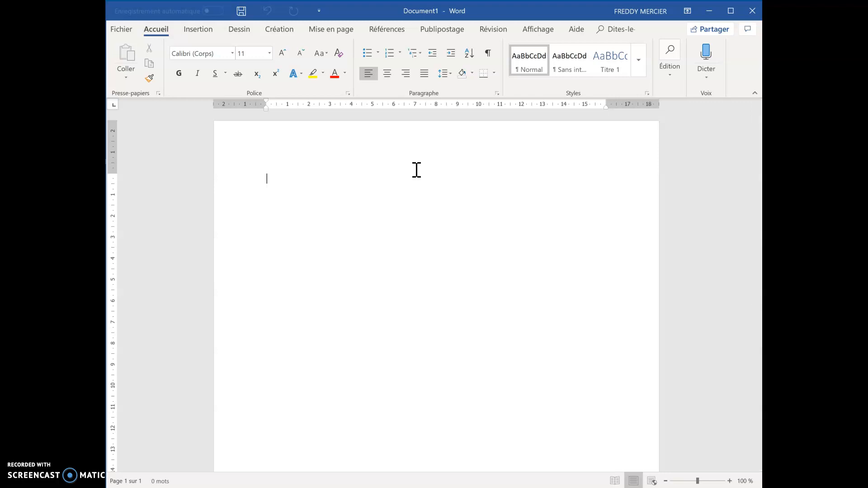
{"action": "left_click", "coordinate": [128, 29]}
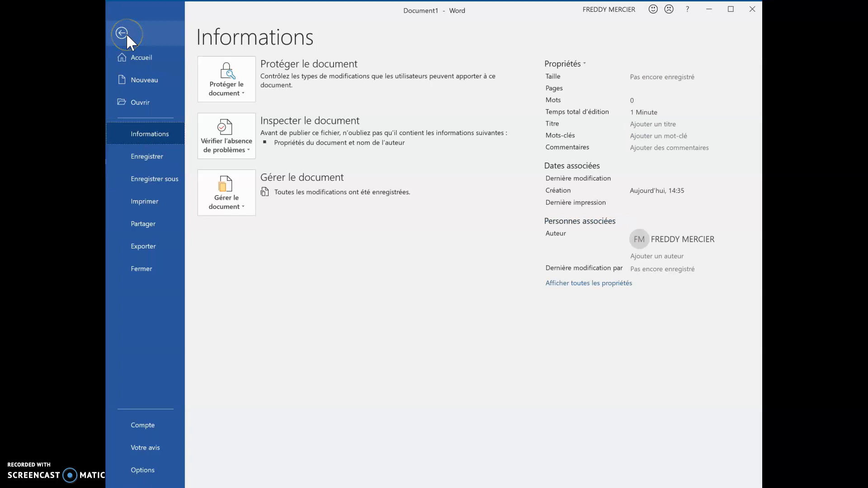
{"action": "left_click", "coordinate": [120, 90]}
{"action": "left_click", "coordinate": [121, 33]}
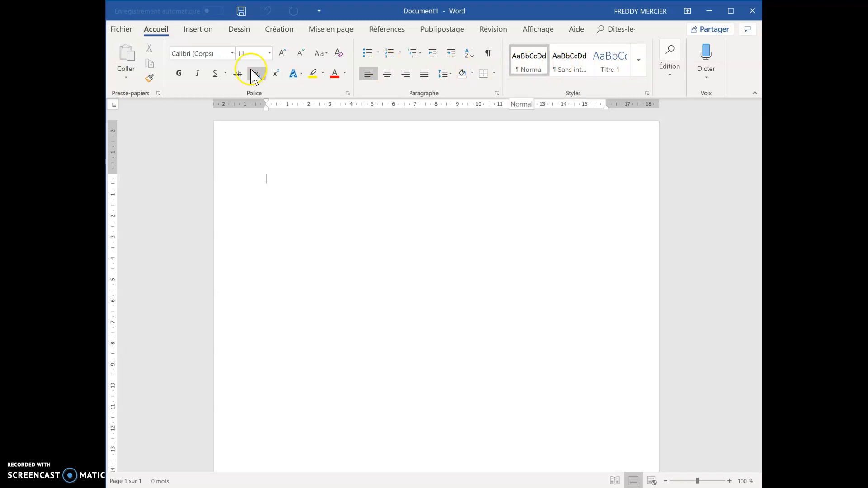
Write "Je tape mon texte" at the start of the document and format it in Broadway at size 24
{"action": "left_click", "coordinate": [273, 177]}
{"action": "type", "text": "Je te"}
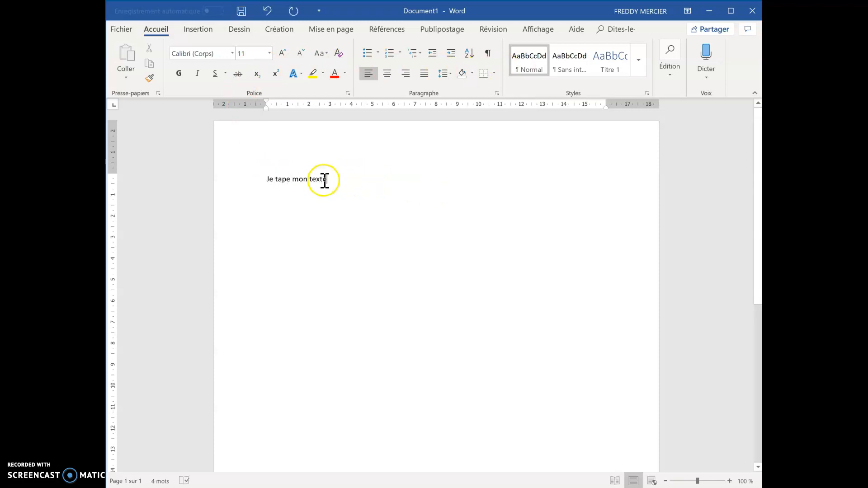
{"action": "left_click_drag", "start_coordinate": [336, 179], "coordinate": [262, 180]}
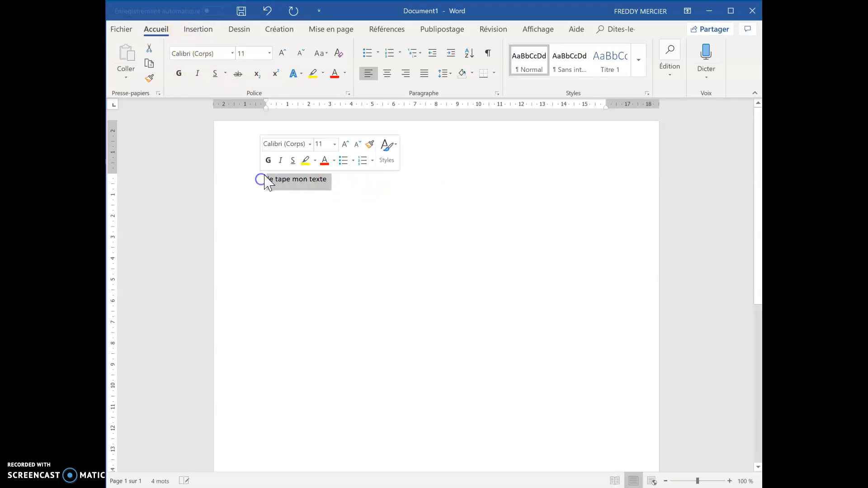
{"action": "left_click", "coordinate": [233, 54]}
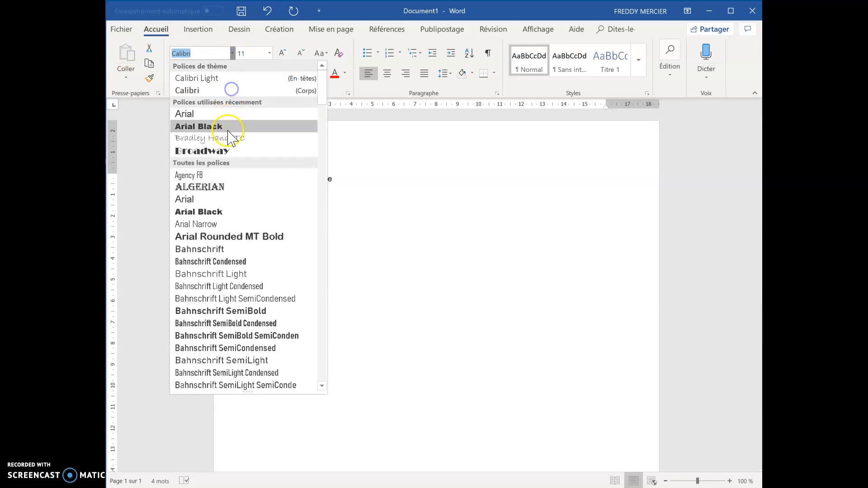
{"action": "left_click", "coordinate": [236, 153]}
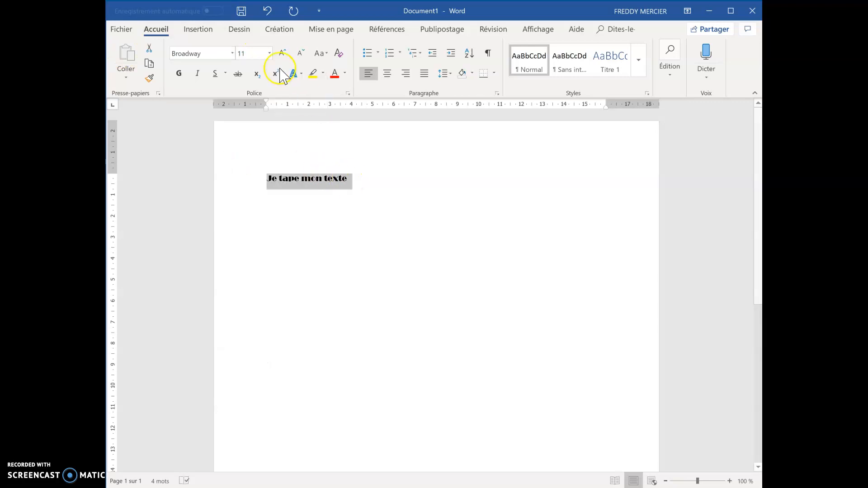
{"action": "left_click", "coordinate": [270, 53]}
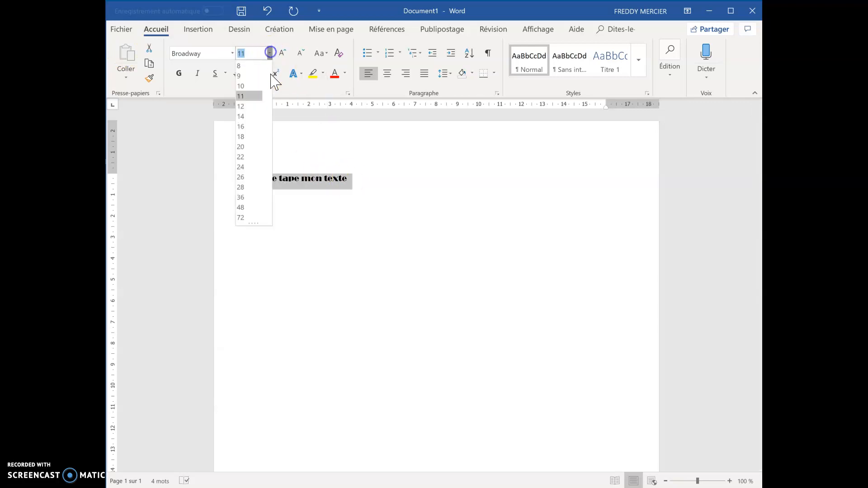
{"action": "left_click", "coordinate": [244, 167]}
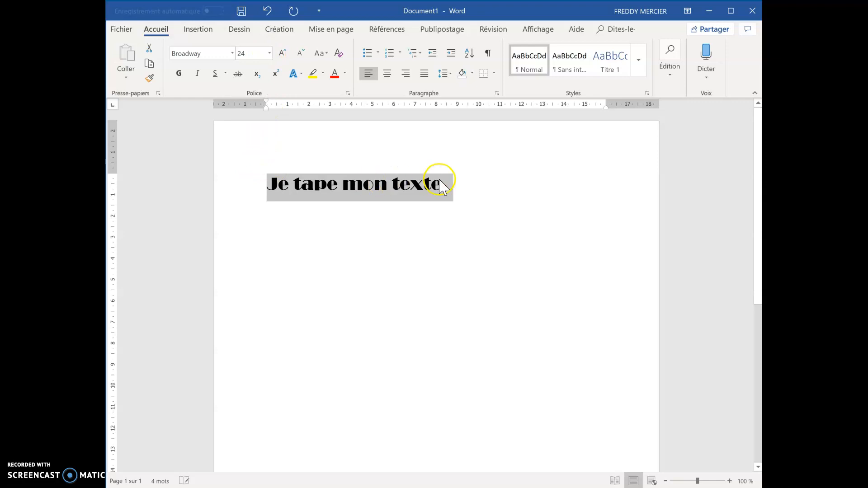
Colour "Je tape mon texte" red, apply the white text effect with an orange outline, and start a new line below
{"action": "left_click", "coordinate": [335, 74]}
{"action": "left_click", "coordinate": [323, 73]}
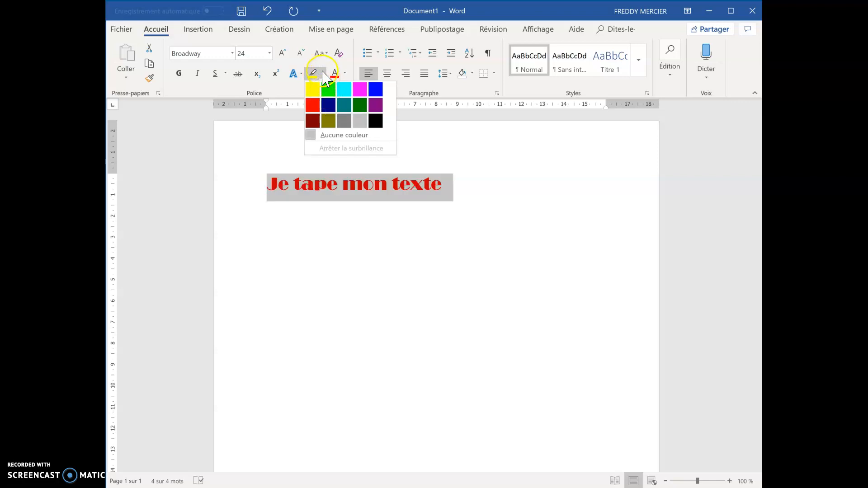
{"action": "left_click", "coordinate": [465, 138]}
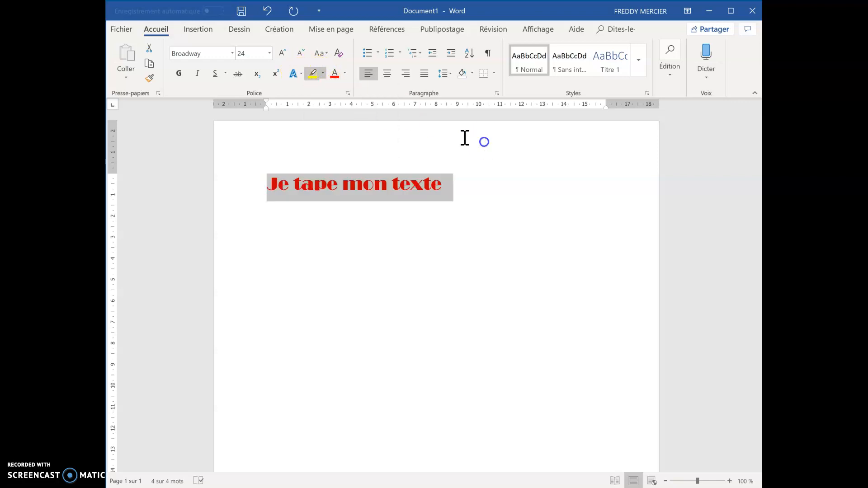
{"action": "left_click", "coordinate": [294, 74]}
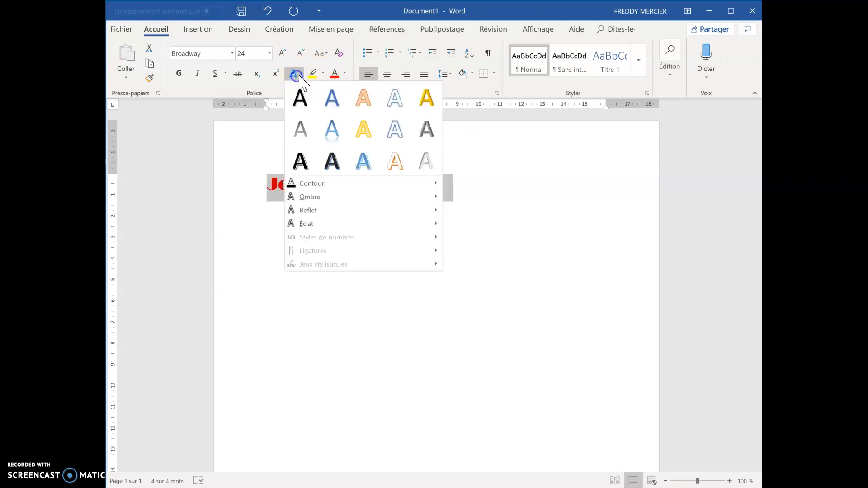
{"action": "left_click", "coordinate": [392, 169]}
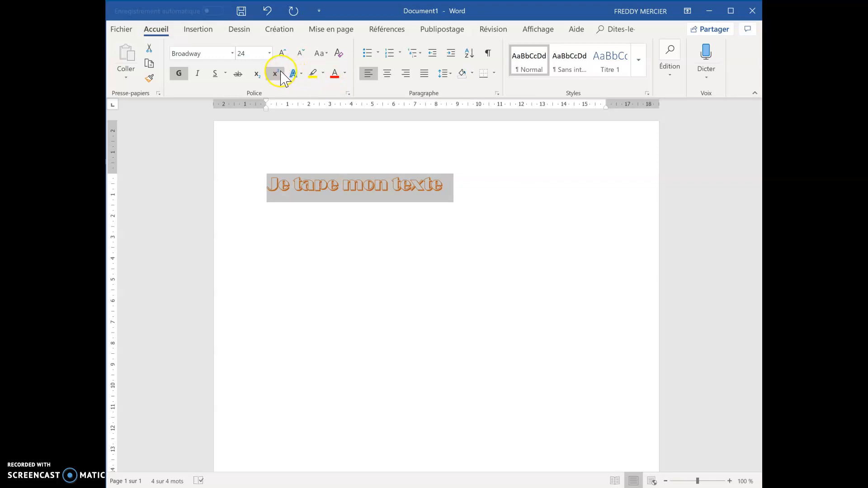
{"action": "left_click", "coordinate": [380, 249]}
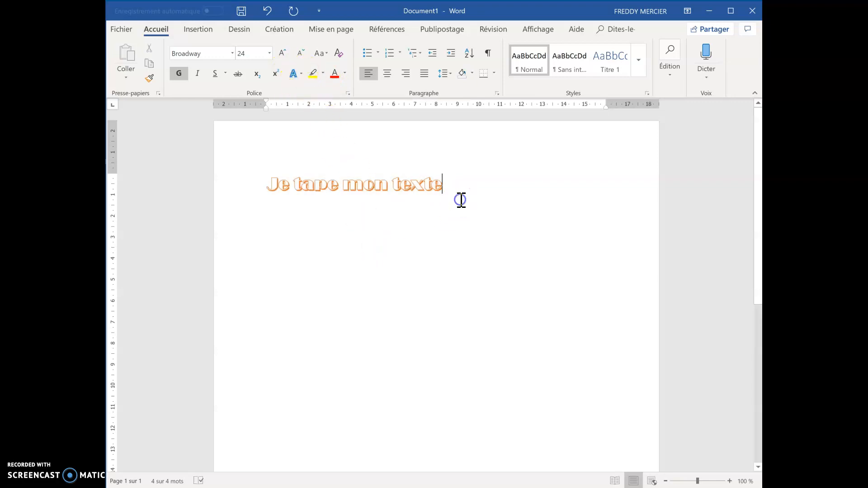
{"action": "key", "text": "Return"}
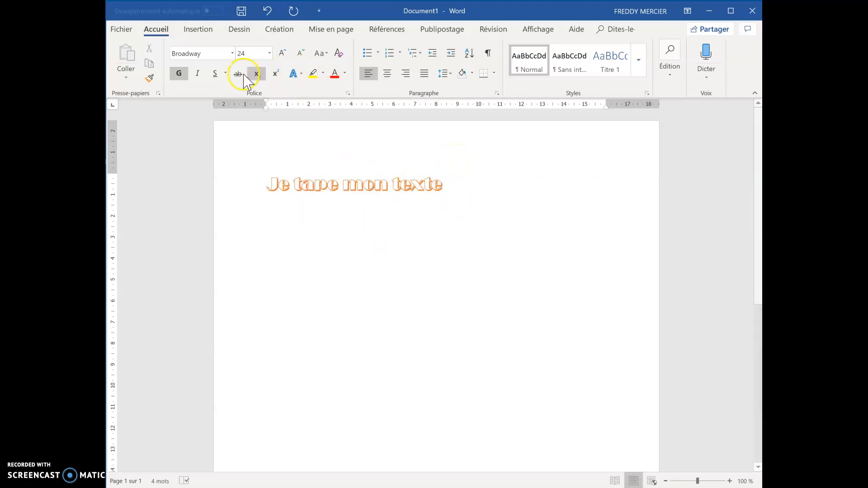
Switch italic, underline and strikethrough on and off for "Je tape mon texte" and remove its bold formatting
{"action": "left_click_drag", "start_coordinate": [451, 193], "coordinate": [270, 180]}
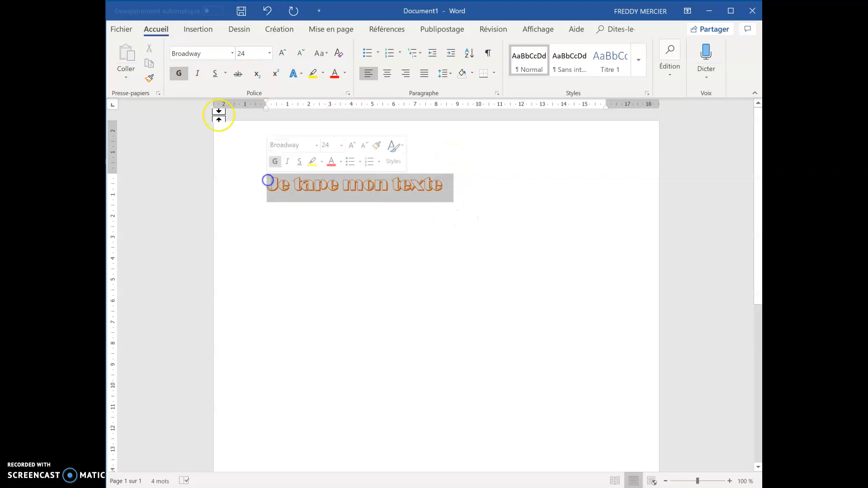
{"action": "left_click", "coordinate": [199, 74]}
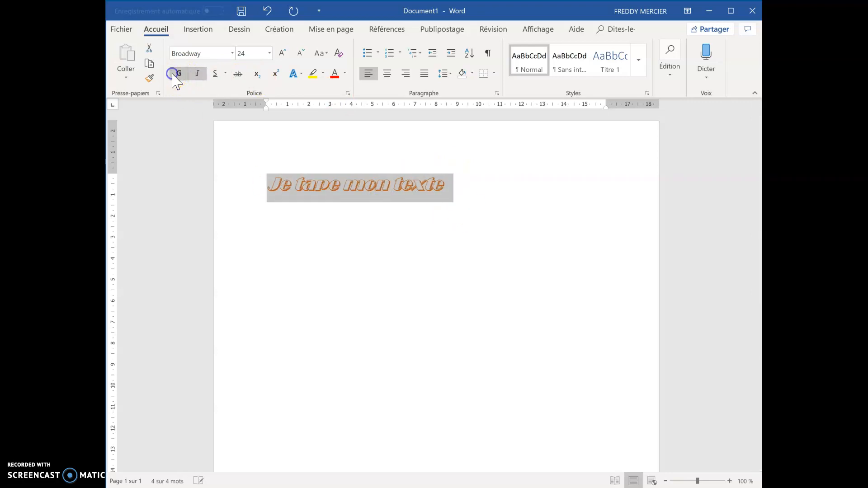
{"action": "left_click", "coordinate": [215, 74]}
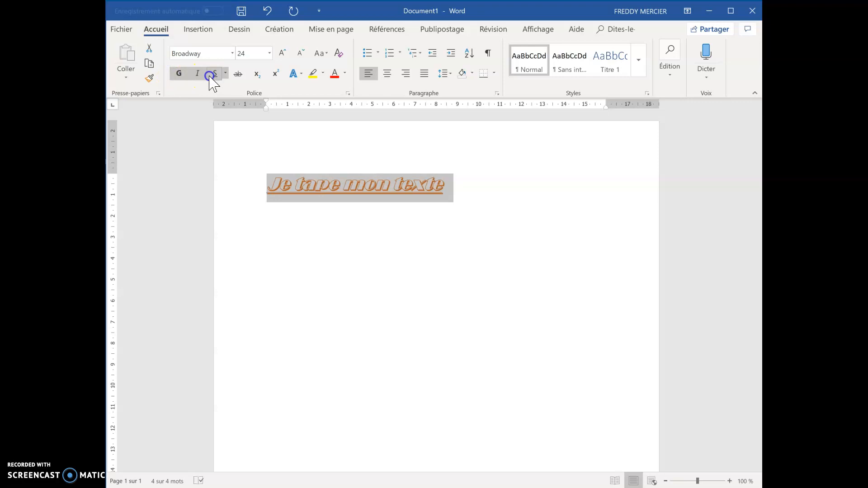
{"action": "left_click", "coordinate": [215, 73]}
{"action": "left_click", "coordinate": [197, 74]}
{"action": "left_click", "coordinate": [179, 74]}
{"action": "left_click", "coordinate": [240, 75]}
{"action": "left_click", "coordinate": [239, 75]}
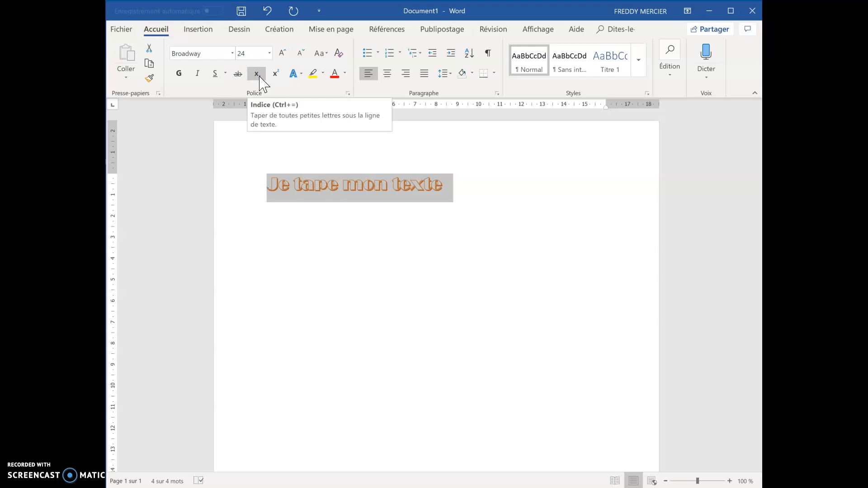
Write the equation "Y =ax + b" below the first line, ending it with a subscript 1 and a superscript 2
{"action": "left_click", "coordinate": [397, 256]}
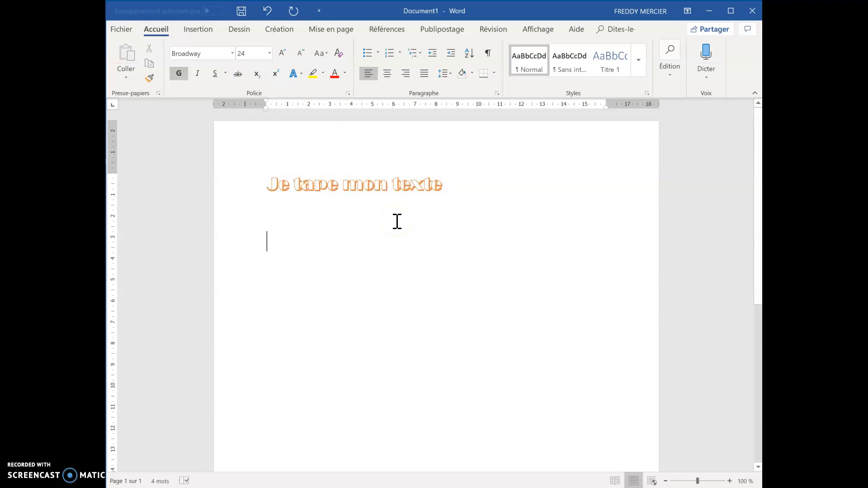
{"action": "type", "text": "ya"}
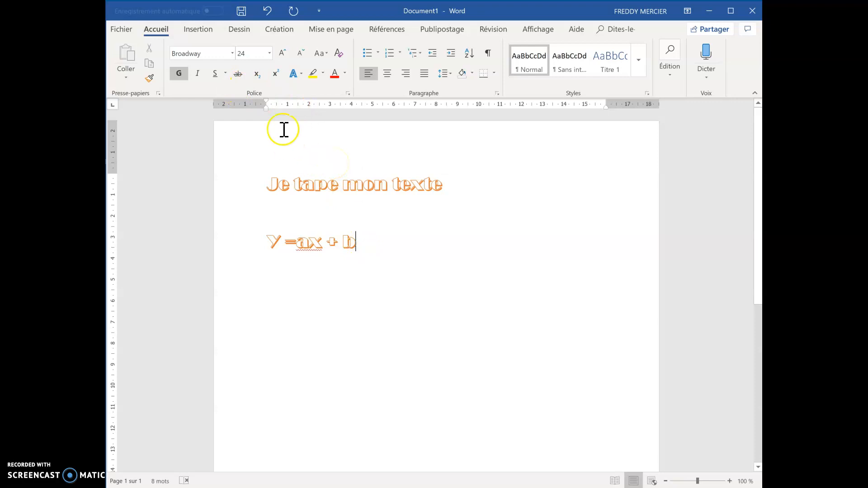
{"action": "left_click", "coordinate": [256, 74]}
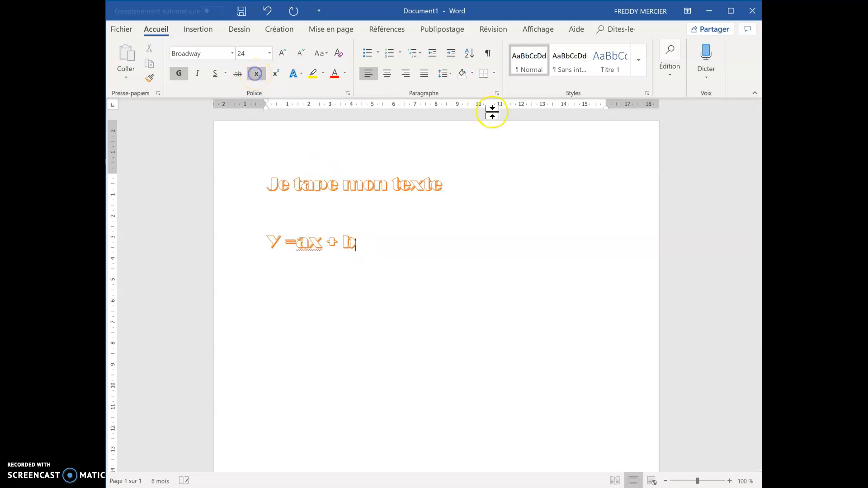
{"action": "type", "text": "1"}
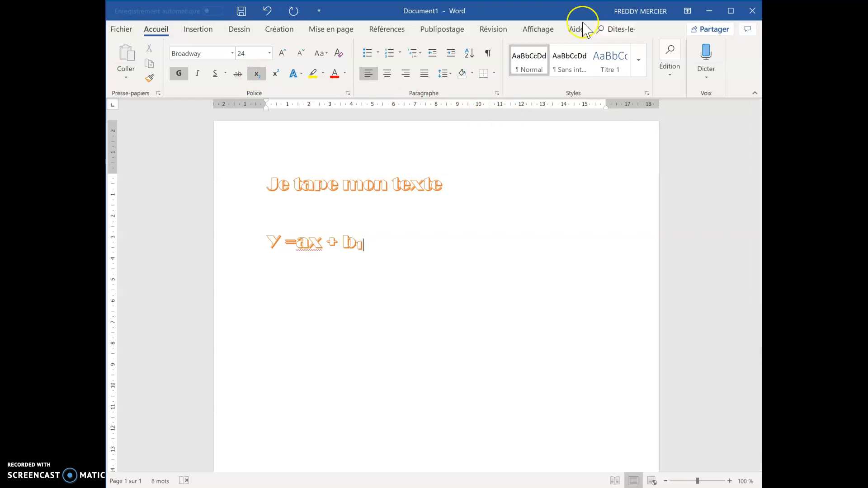
{"action": "left_click", "coordinate": [275, 74]}
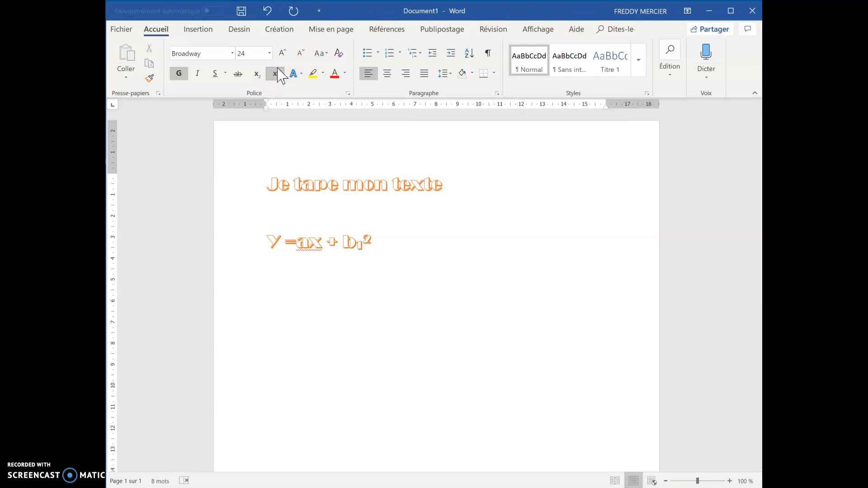
Examine the options for inserting 3D models, online images and shapes into the document
{"action": "left_click_drag", "start_coordinate": [380, 240], "coordinate": [280, 180]}
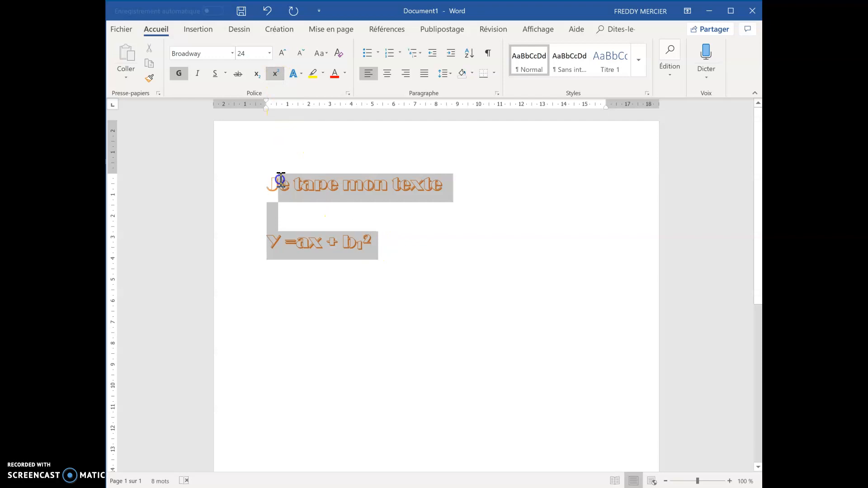
{"action": "left_click", "coordinate": [272, 186]}
{"action": "left_click_drag", "start_coordinate": [377, 241], "coordinate": [279, 174]}
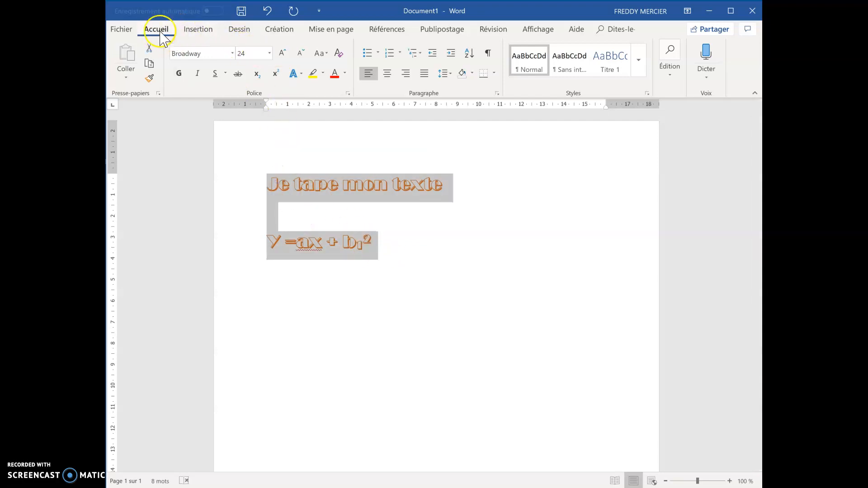
{"action": "left_click", "coordinate": [198, 29]}
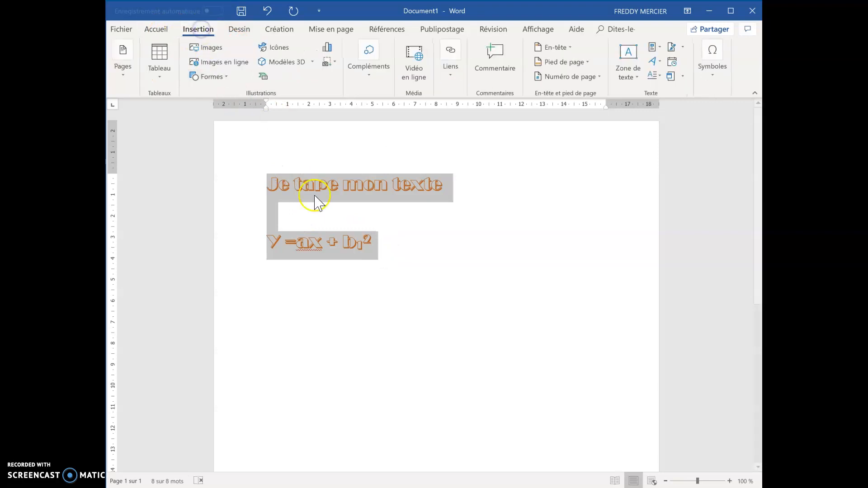
{"action": "left_click", "coordinate": [409, 265]}
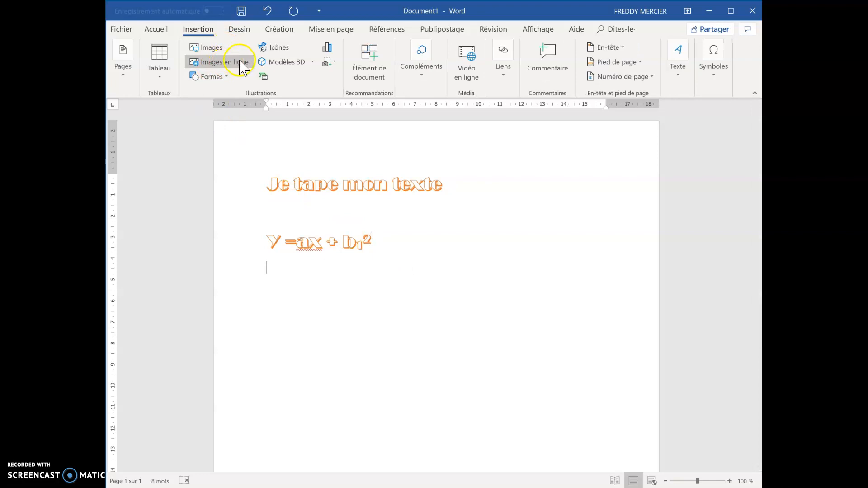
{"action": "left_click", "coordinate": [313, 62]}
{"action": "left_click", "coordinate": [314, 62]}
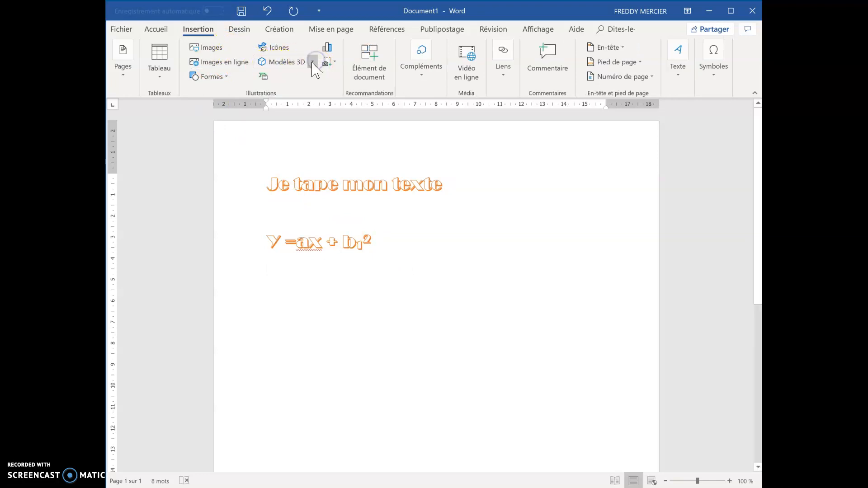
{"action": "left_click", "coordinate": [314, 63]}
{"action": "left_click", "coordinate": [198, 62]}
{"action": "left_click", "coordinate": [226, 78]}
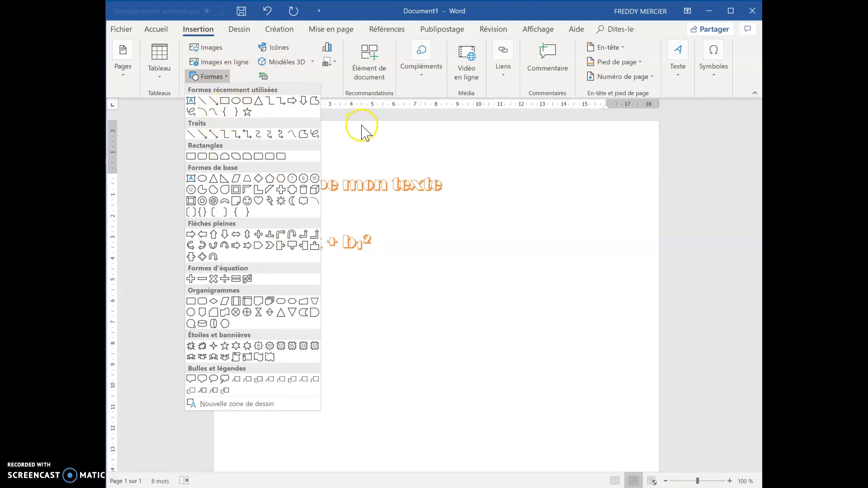
{"action": "left_click", "coordinate": [373, 150]}
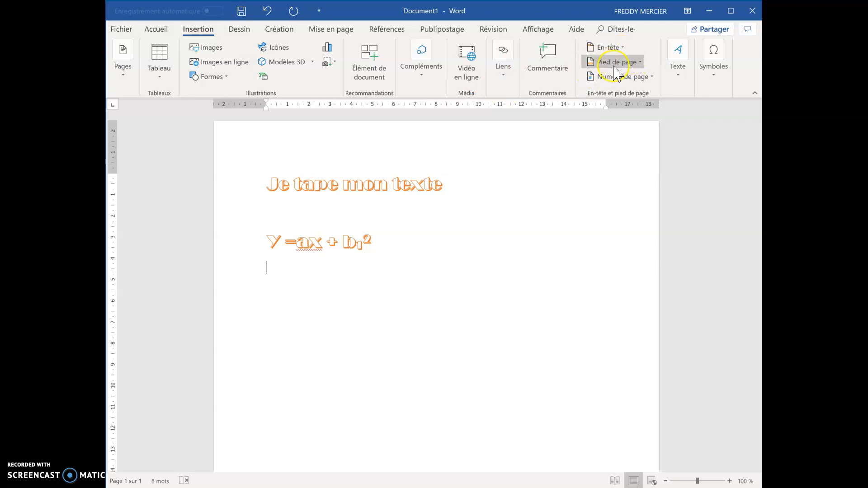
Draw a looping freehand stroke beside the equation with the black 0.5 mm pen and another below it with the red pen
{"action": "left_click", "coordinate": [239, 29]}
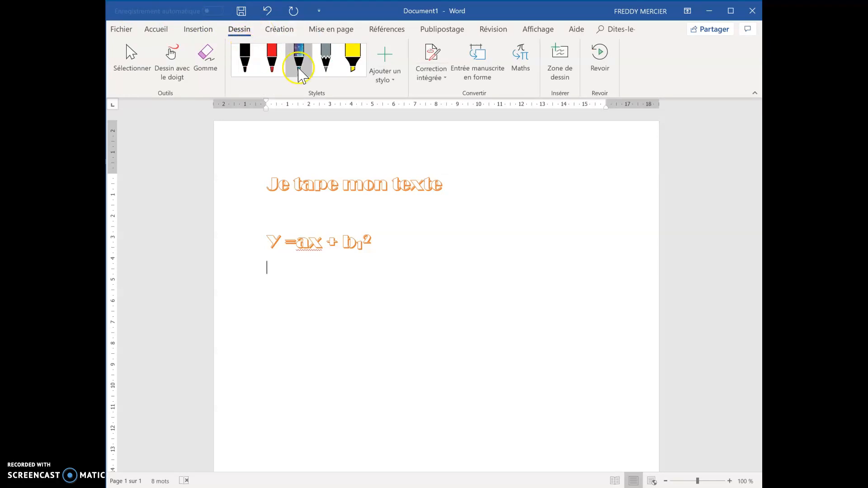
{"action": "left_click", "coordinate": [354, 68]}
{"action": "left_click", "coordinate": [253, 72]}
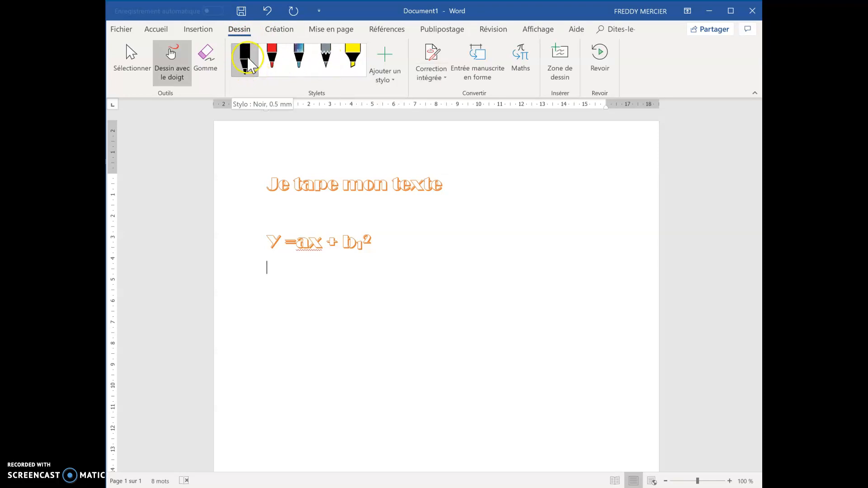
{"action": "mouse_move", "coordinate": [484, 190]}
{"action": "left_mouse_down"}
{"action": "mouse_move", "coordinate": [442, 242]}
{"action": "mouse_move", "coordinate": [471, 268]}
{"action": "mouse_move", "coordinate": [393, 296]}
{"action": "left_mouse_up"}
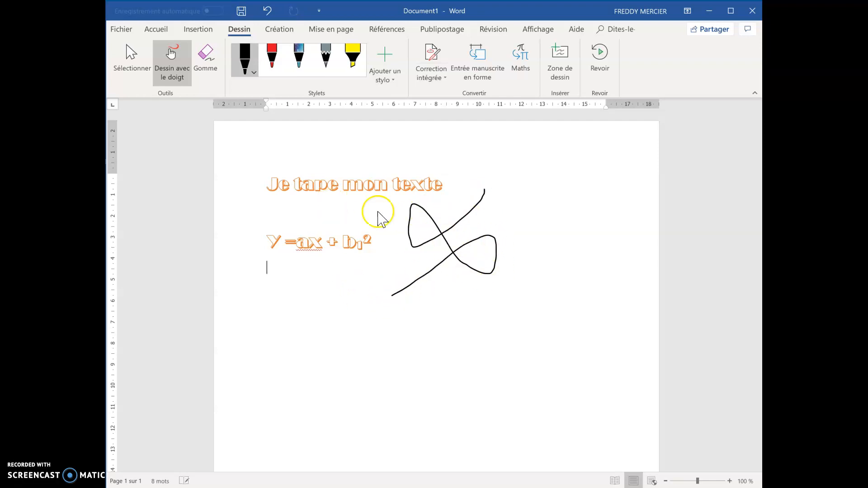
{"action": "left_click", "coordinate": [270, 58]}
{"action": "mouse_move", "coordinate": [511, 215]}
{"action": "left_mouse_down"}
{"action": "mouse_move", "coordinate": [520, 264]}
{"action": "mouse_move", "coordinate": [462, 345]}
{"action": "mouse_move", "coordinate": [400, 357]}
{"action": "left_mouse_up"}
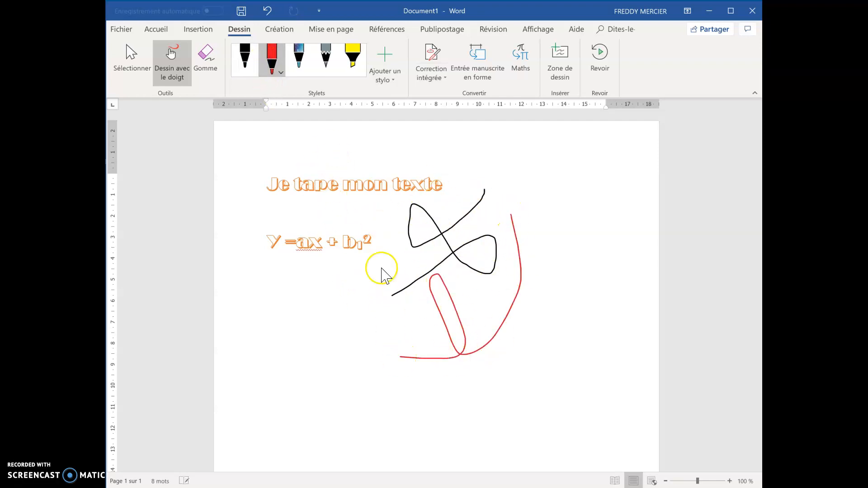
Draw a freehand stroke across the equation with the red pen at its thickest setting and highlight "Je tape mon texte" in yellow
{"action": "left_click", "coordinate": [282, 73]}
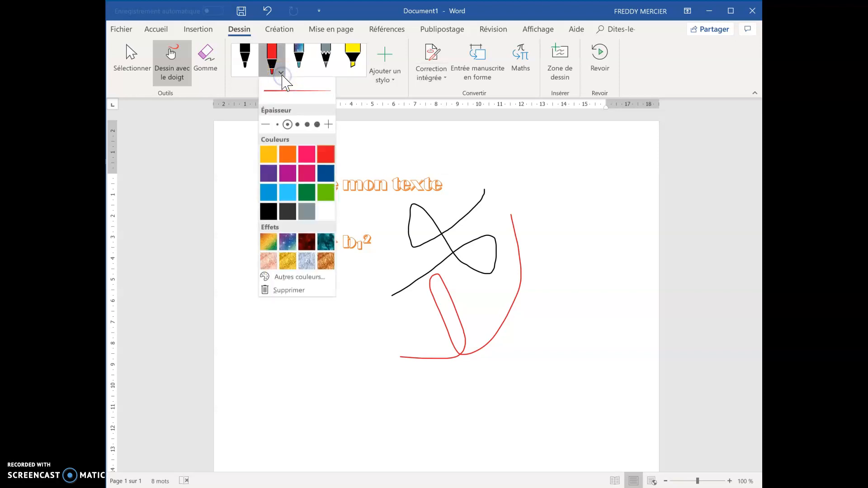
{"action": "left_click", "coordinate": [317, 125]}
{"action": "mouse_move", "coordinate": [439, 178]}
{"action": "left_mouse_down"}
{"action": "mouse_move", "coordinate": [406, 209]}
{"action": "mouse_move", "coordinate": [445, 274]}
{"action": "mouse_move", "coordinate": [454, 258]}
{"action": "left_mouse_up"}
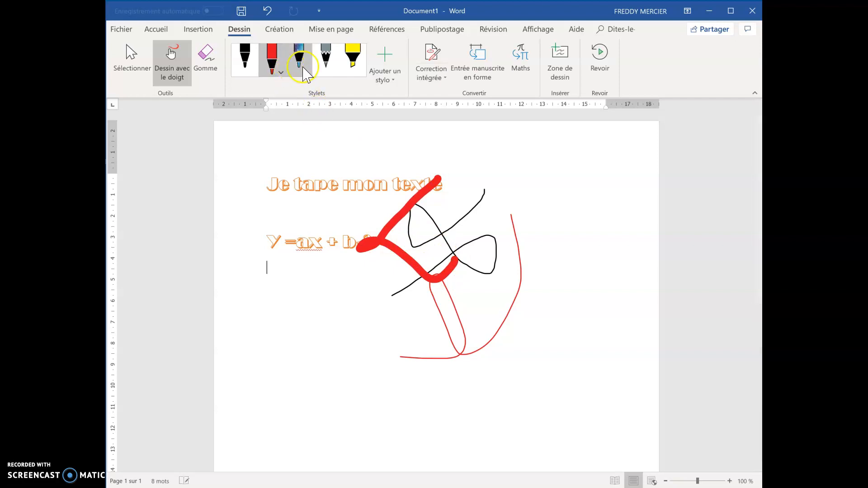
{"action": "left_click", "coordinate": [355, 61]}
{"action": "left_click_drag", "start_coordinate": [270, 180], "coordinate": [441, 187]}
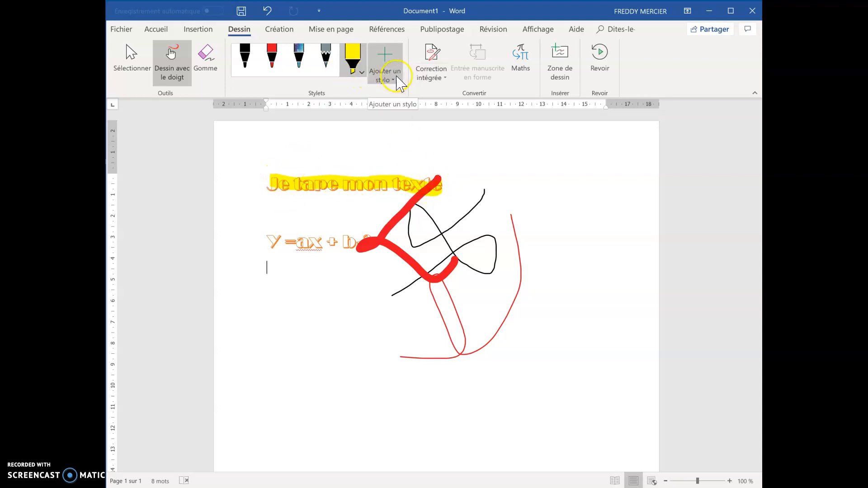
Try handwriting the formula y = ax in the math input control, look at the corrections for the misread letter, and clear the writing
{"action": "left_click", "coordinate": [527, 70]}
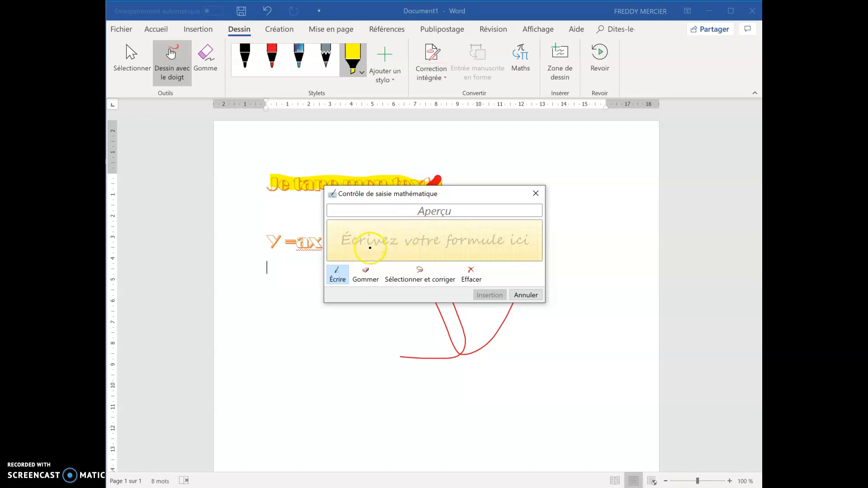
{"action": "left_click_drag", "start_coordinate": [375, 233], "coordinate": [382, 255]}
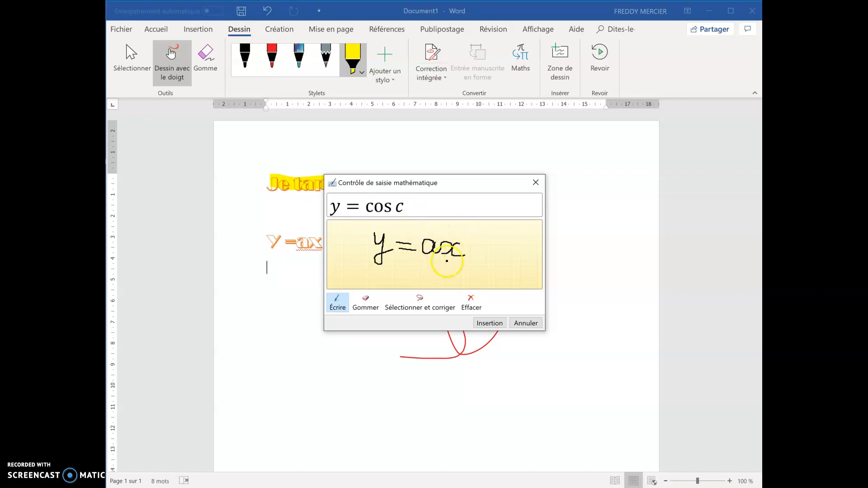
{"action": "left_click", "coordinate": [421, 303]}
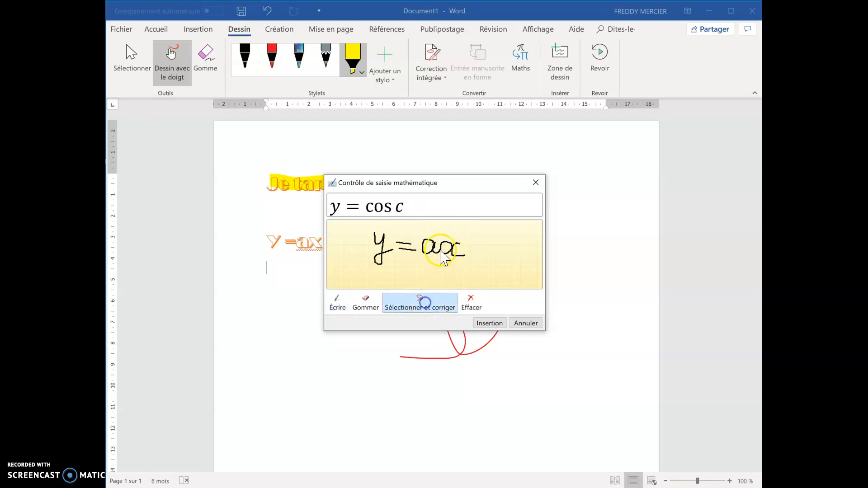
{"action": "left_click", "coordinate": [420, 244]}
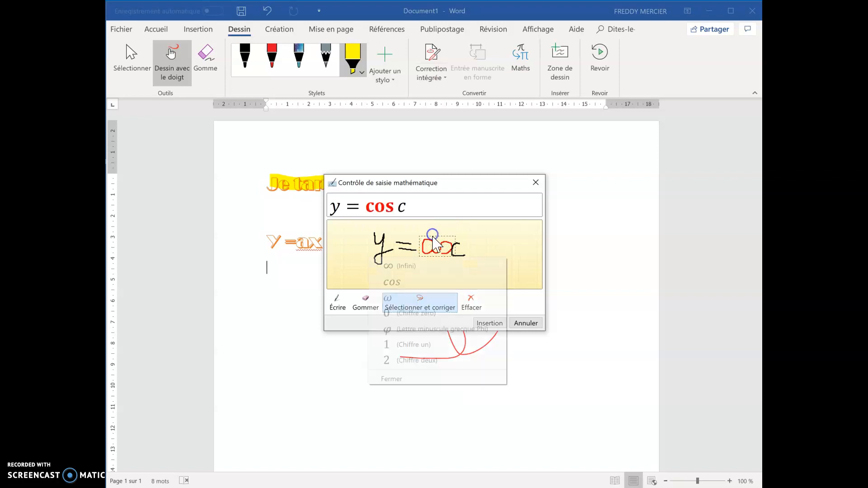
{"action": "left_click", "coordinate": [404, 379]}
{"action": "left_click_drag", "start_coordinate": [392, 213], "coordinate": [394, 216]}
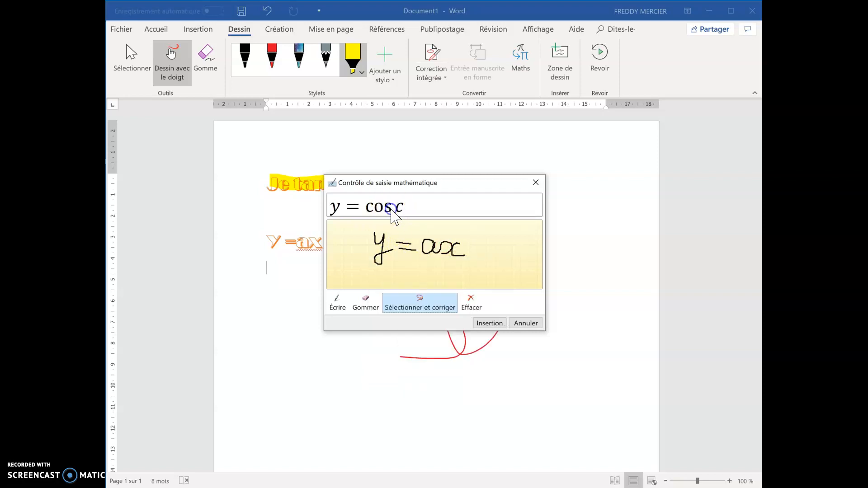
{"action": "left_click", "coordinate": [470, 302]}
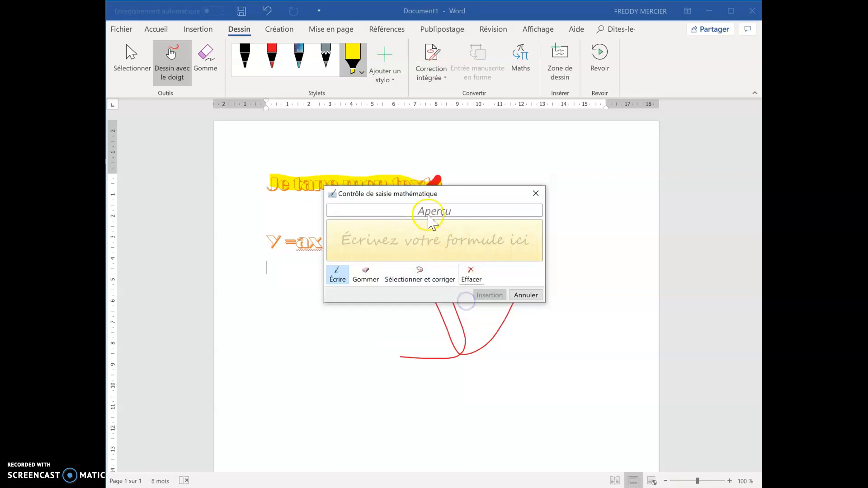
Handwrite the formula 3x + 2 in the math input control and insert it below the existing equation
{"action": "mouse_move", "coordinate": [377, 232]}
{"action": "left_mouse_down"}
{"action": "mouse_move", "coordinate": [382, 223]}
{"action": "mouse_move", "coordinate": [377, 244]}
{"action": "left_mouse_up"}
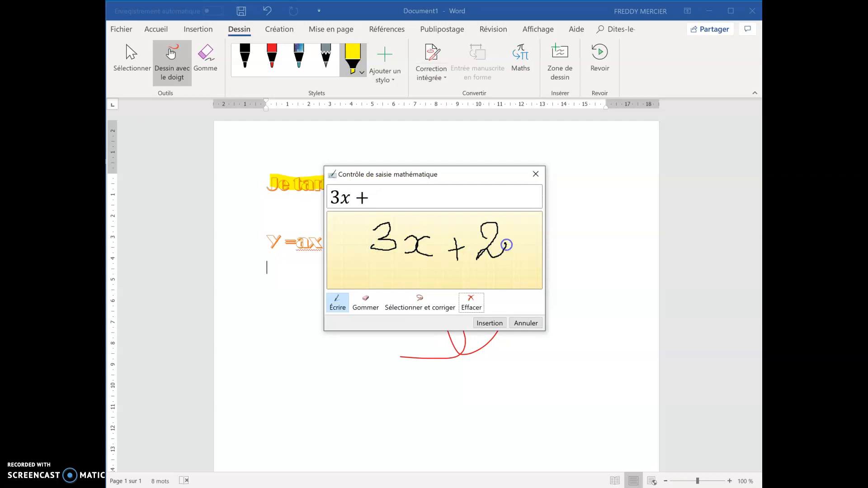
{"action": "left_click", "coordinate": [497, 324]}
{"action": "left_click", "coordinate": [325, 277]}
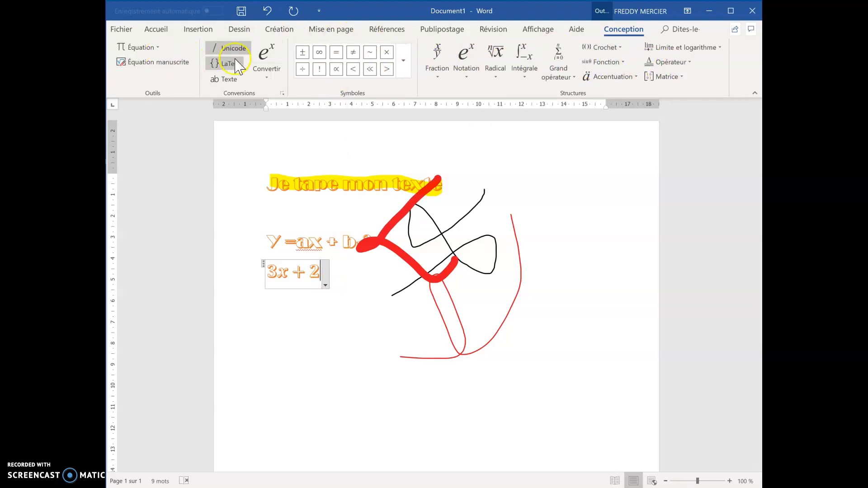
Examine the drawing tools and the document design options, including the watermark feature
{"action": "left_click", "coordinate": [236, 32]}
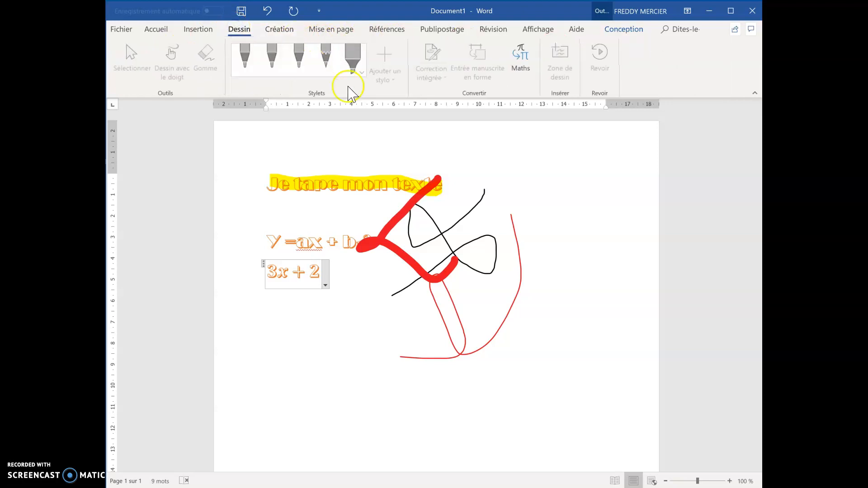
{"action": "left_click", "coordinate": [284, 29]}
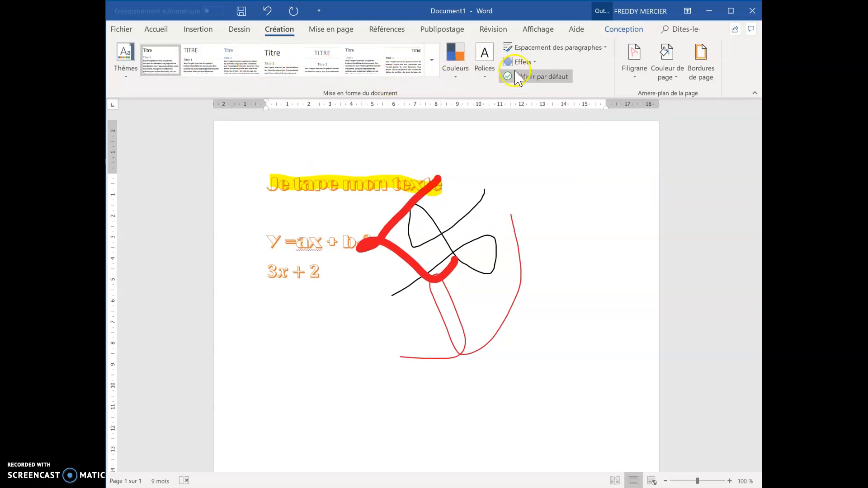
{"action": "left_click", "coordinate": [636, 65]}
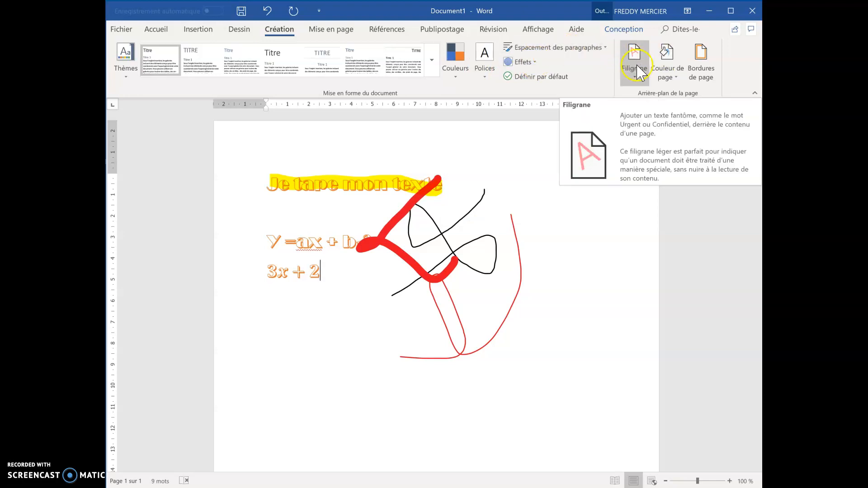
Switch the page orientation to landscape and back to portrait
{"action": "left_click", "coordinate": [326, 32]}
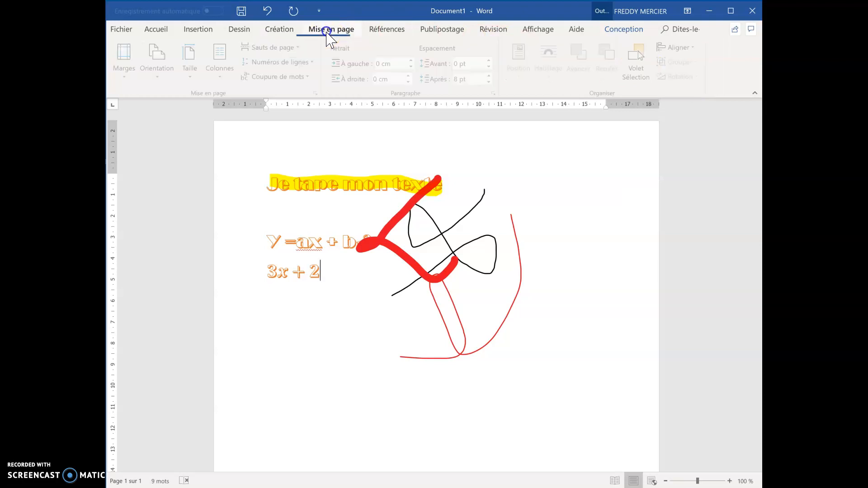
{"action": "left_click", "coordinate": [162, 73]}
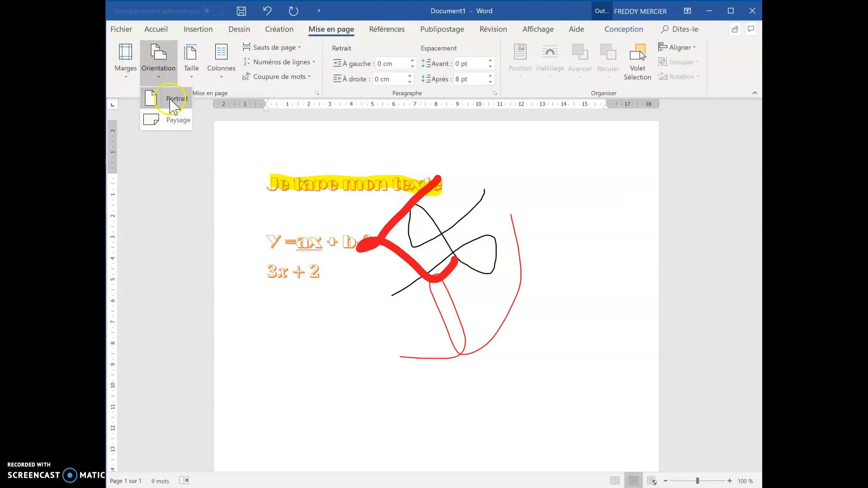
{"action": "left_click", "coordinate": [174, 120]}
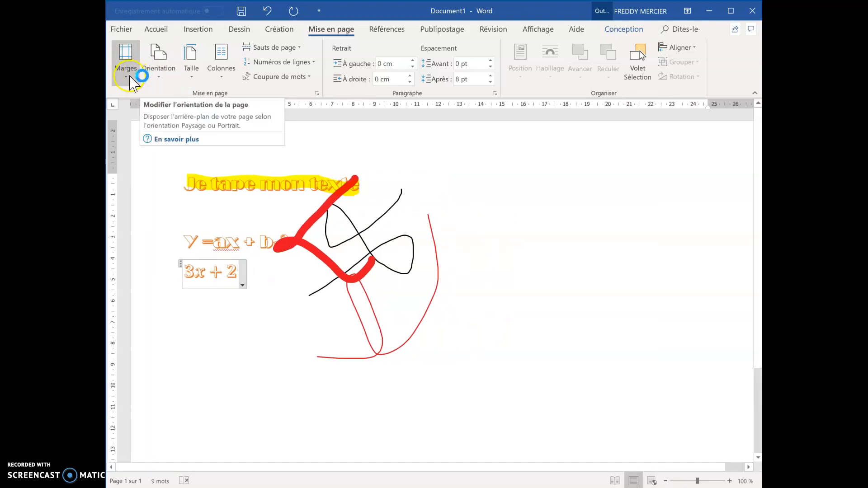
{"action": "left_click", "coordinate": [156, 81]}
{"action": "left_click", "coordinate": [175, 97]}
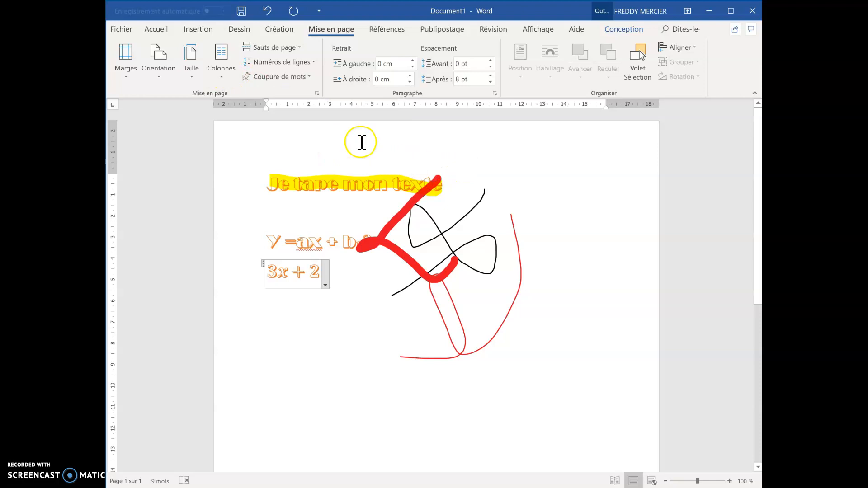
Examine the column layouts and the tools available for references, mail merge and document review
{"action": "left_click", "coordinate": [231, 79]}
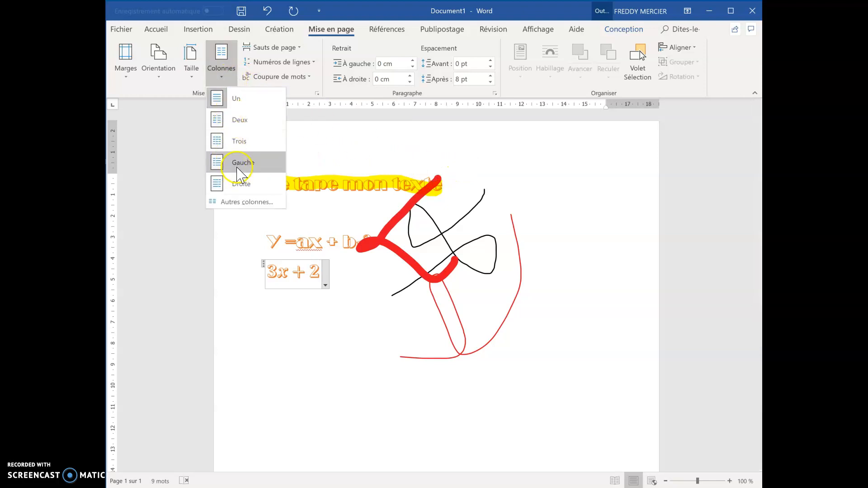
{"action": "left_click", "coordinate": [419, 144]}
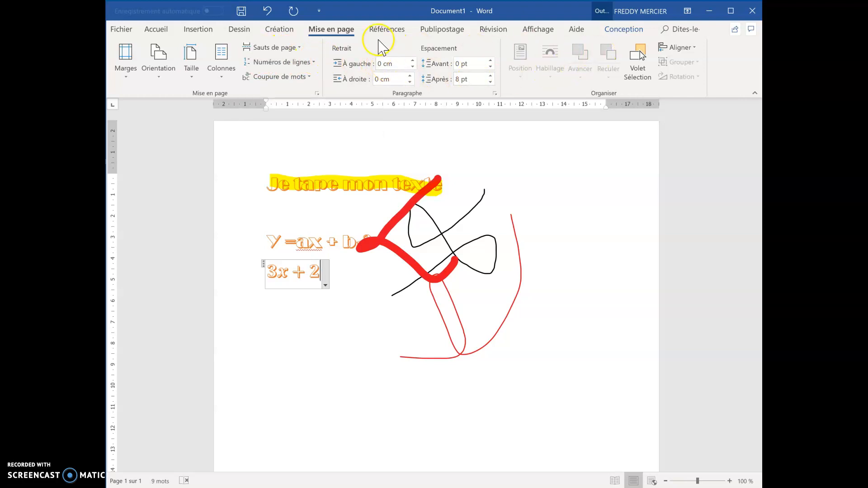
{"action": "left_click", "coordinate": [397, 30]}
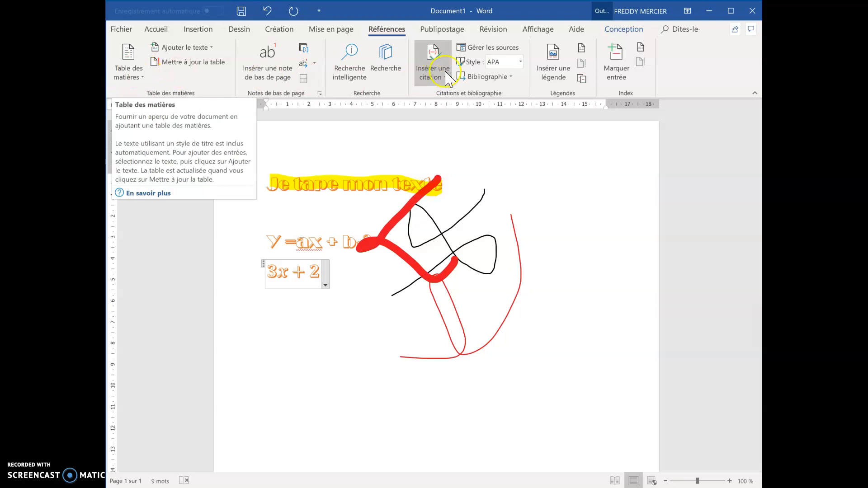
{"action": "left_click", "coordinate": [453, 32]}
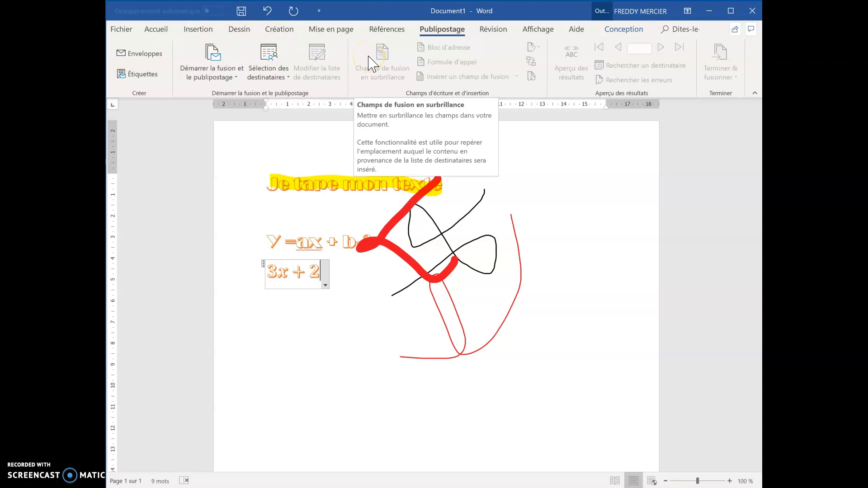
{"action": "left_click", "coordinate": [497, 30]}
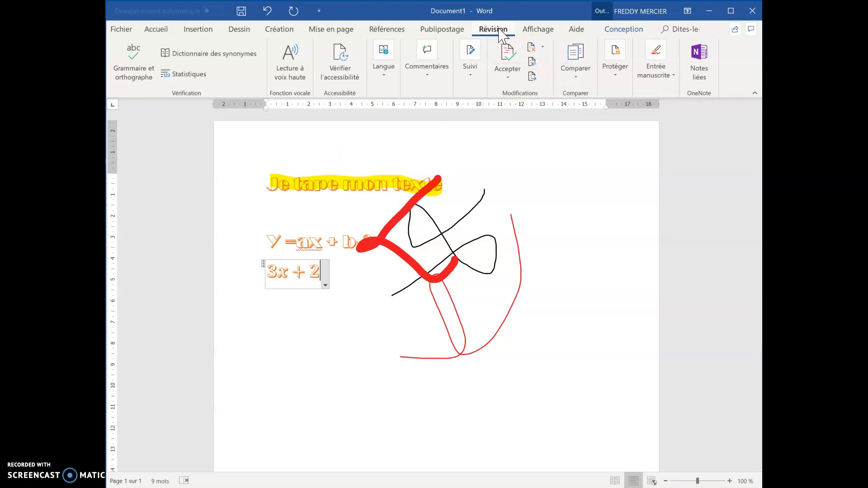
Have the words "Je tape mon" read aloud in the immersive learning tools and close that mode
{"action": "left_click", "coordinate": [538, 31]}
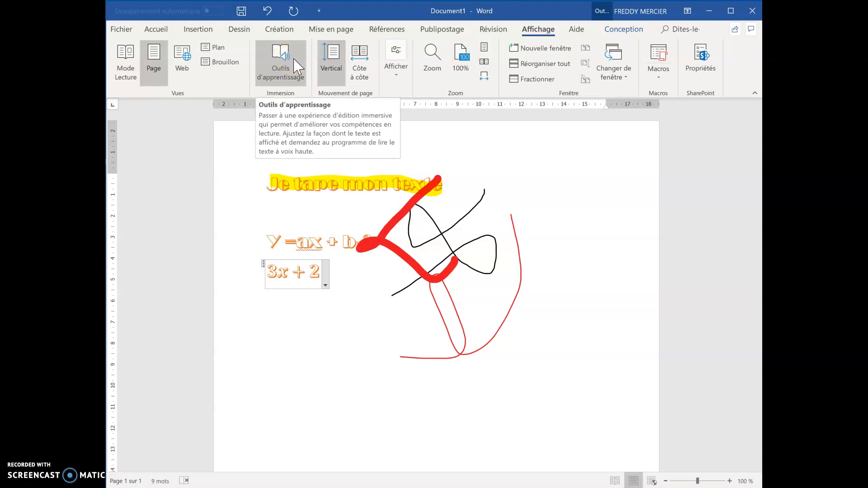
{"action": "left_click", "coordinate": [287, 72]}
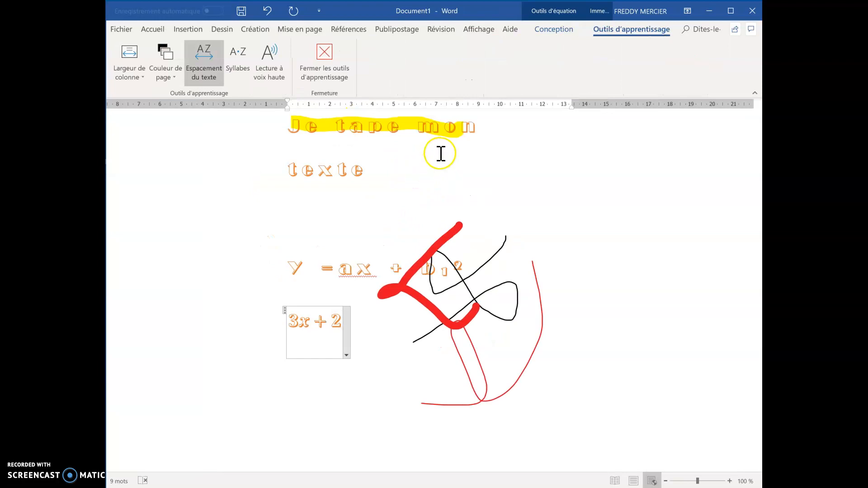
{"action": "left_click_drag", "start_coordinate": [478, 134], "coordinate": [301, 124]}
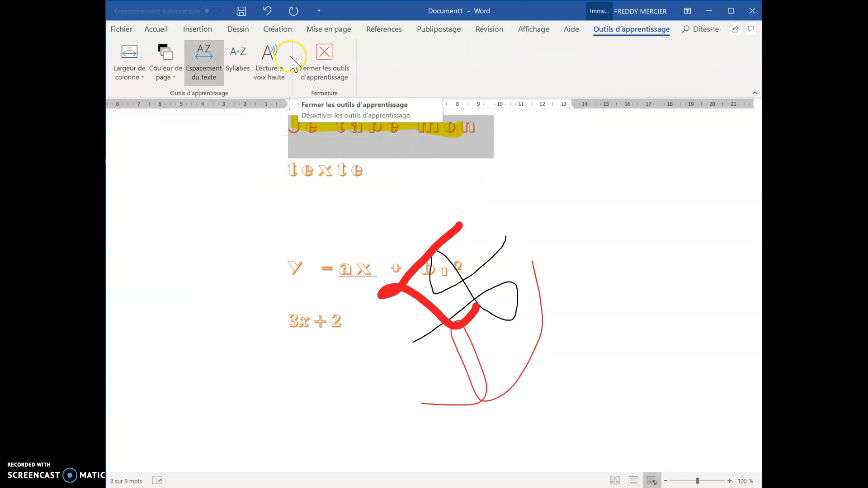
{"action": "left_click", "coordinate": [273, 63]}
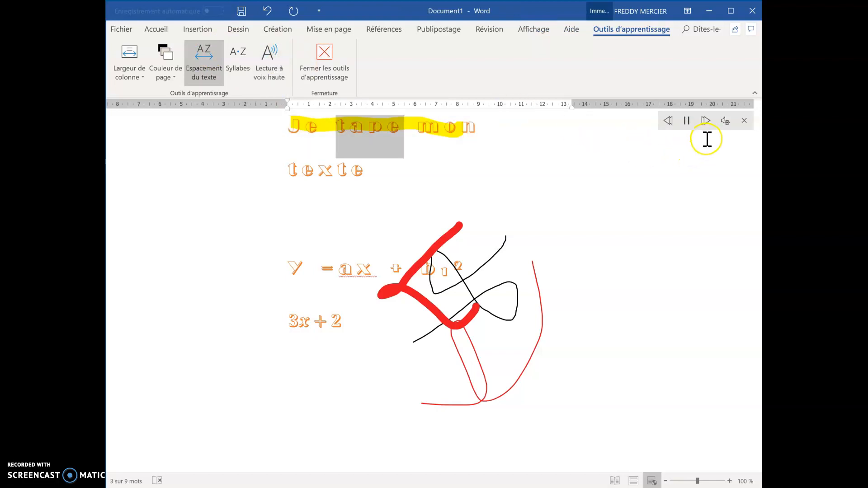
{"action": "left_click", "coordinate": [421, 139]}
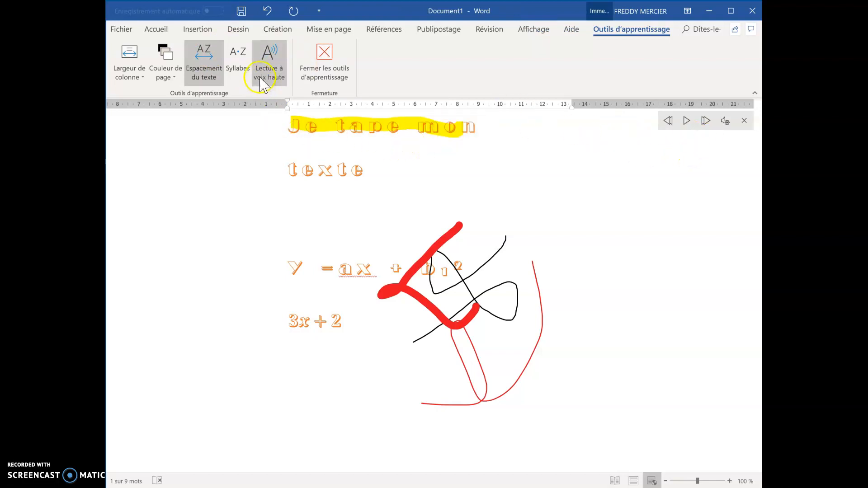
{"action": "left_click", "coordinate": [325, 60]}
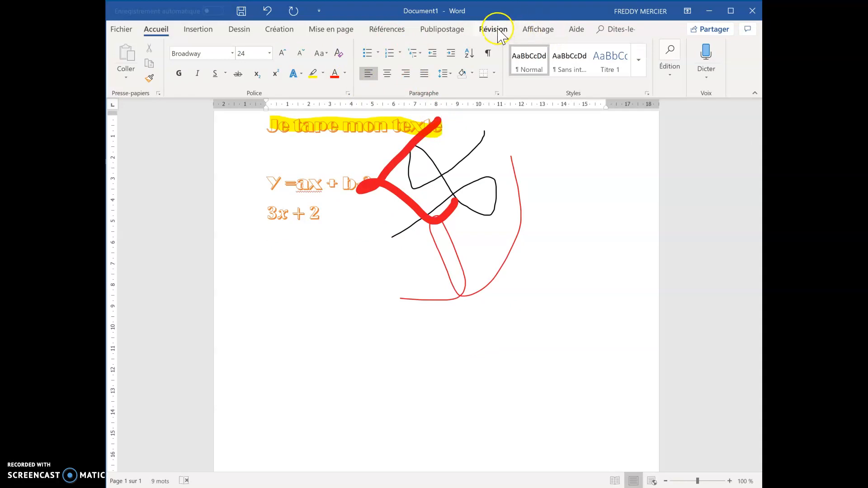
Examine the document view and zoom options and the available help resources
{"action": "left_click", "coordinate": [535, 30]}
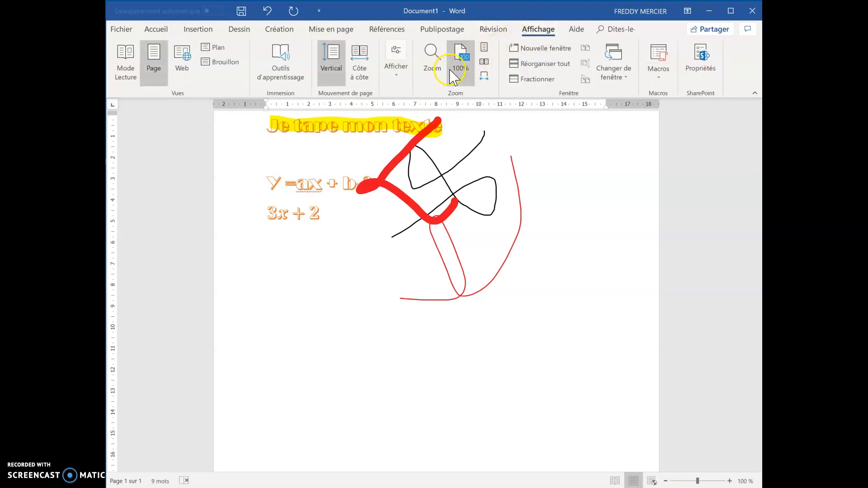
{"action": "left_click", "coordinate": [577, 30]}
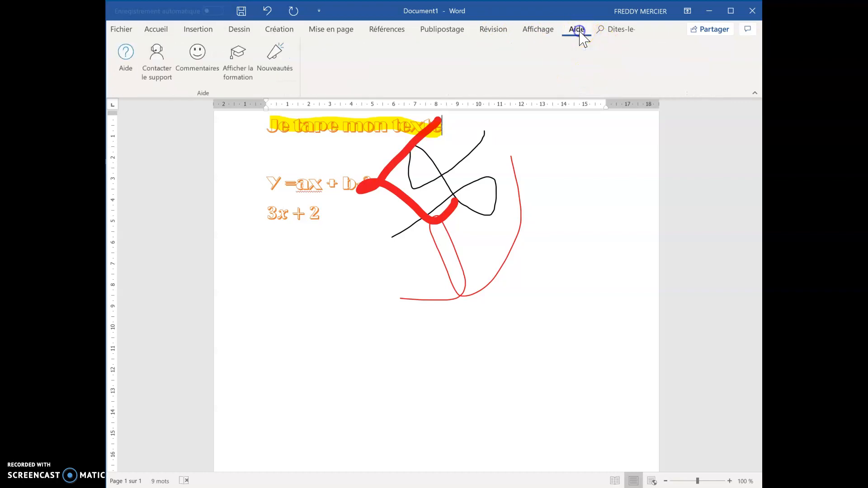